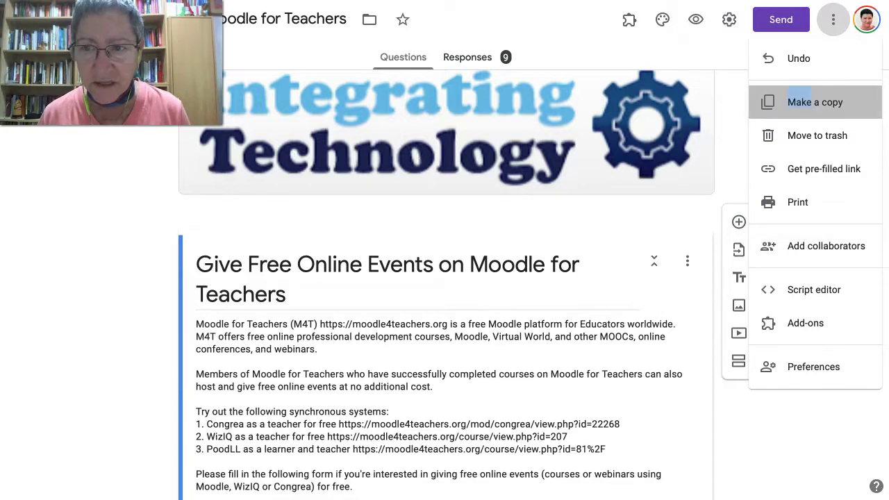
Start making a copy of the Free Online Events on Moodle for Teachers form and clear the proposed name.
click(815, 102)
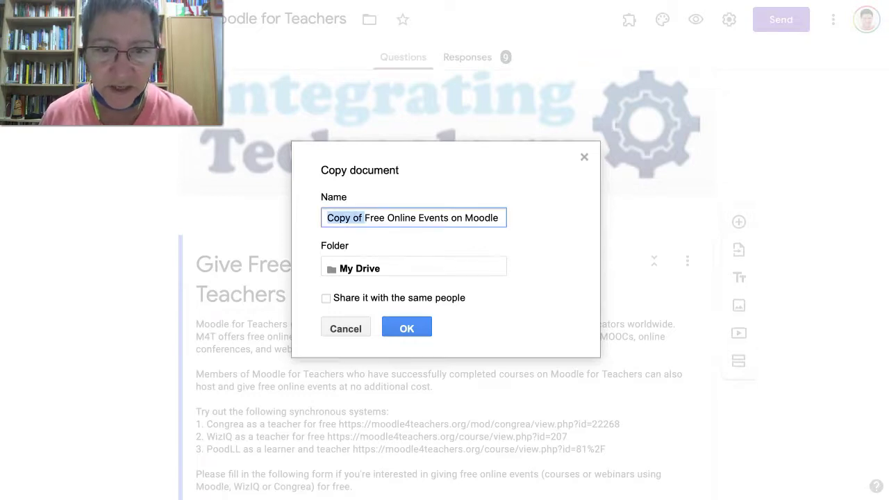
key(BackSpace)
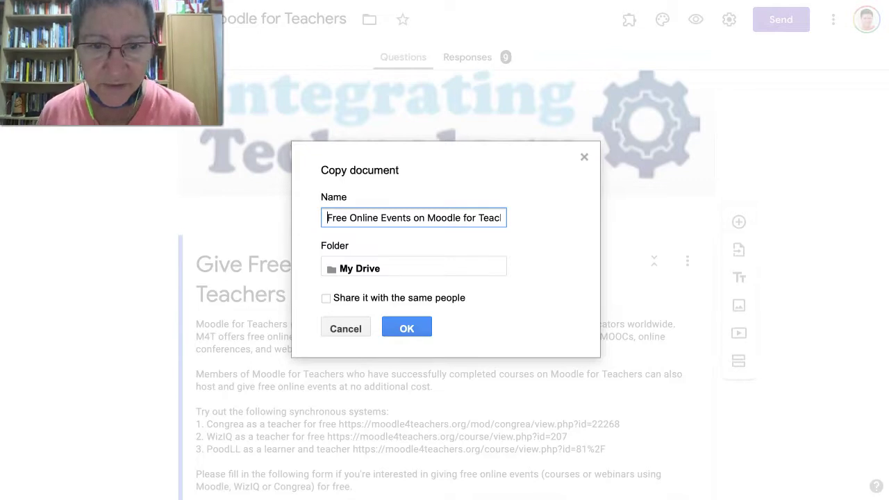
key(shift+End)
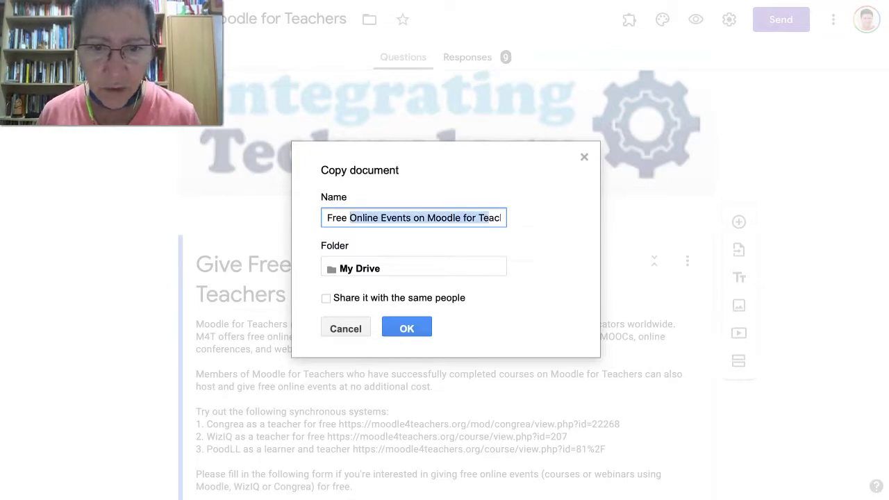
click(336, 217)
drag(327, 218, 456, 218)
key(ctrl+shift+Left)
key(ctrl+shift+Right)
key(ctrl+shift+Right)
key(ctrl+shift+Right)
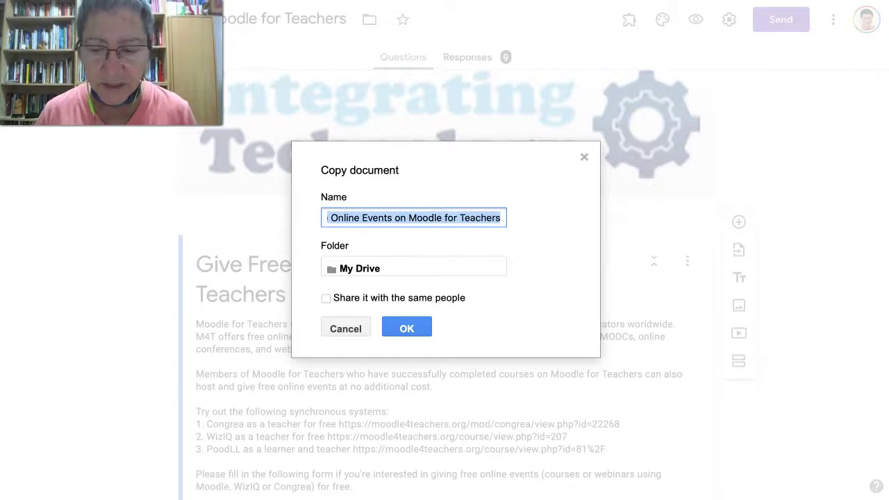
key(BackSpace)
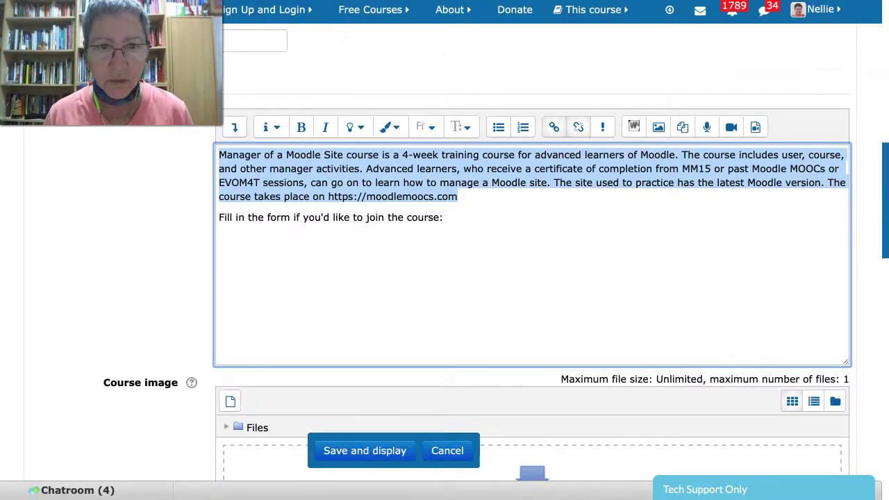
Switch to the Moodle course settings, check the course's full name, and place the cursor after "Fill in the form if you'd like to join the course:".
scroll(444, 278, up, 3)
scroll(445, 278, up, 2)
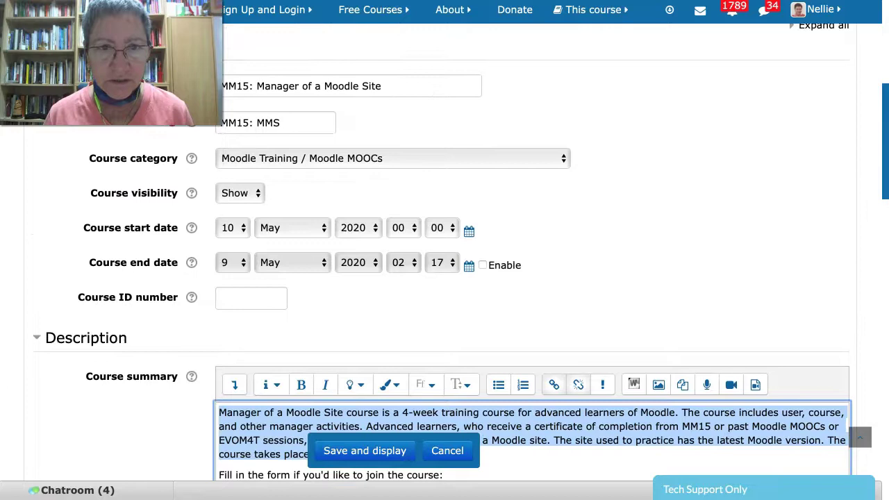
scroll(444, 278, down, 4)
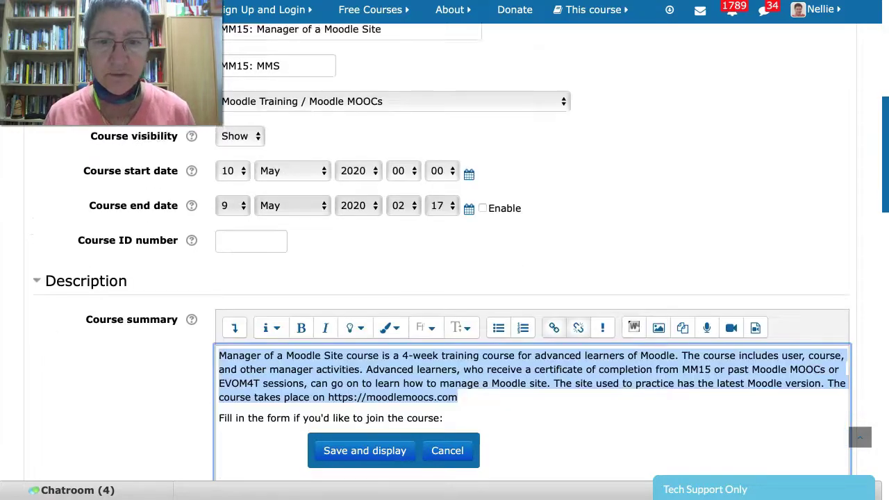
click(448, 282)
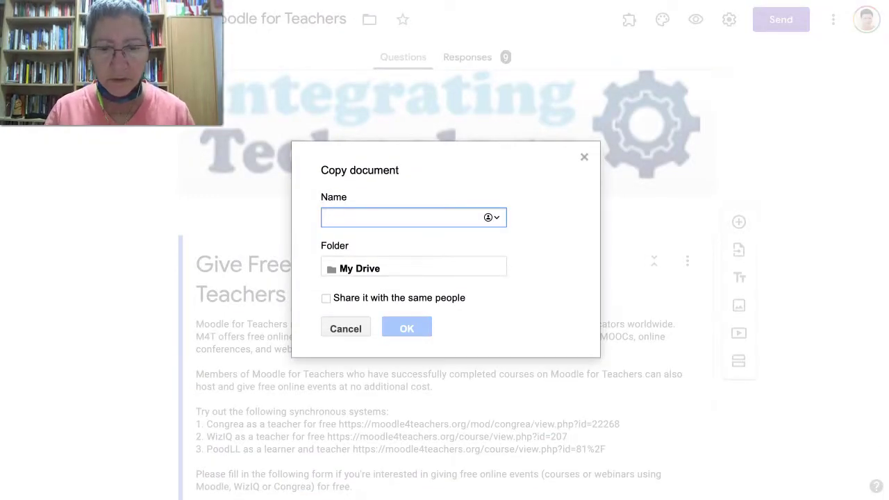
Back in the copy dialog, name the copy "Manager of a Moodle Site", share it with the same people and create it.
text(Manager of )
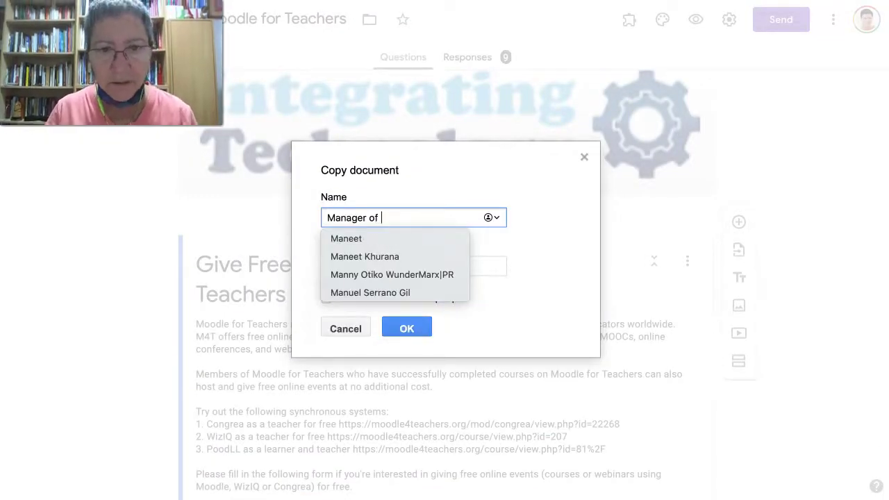
text(a Moodle Si)
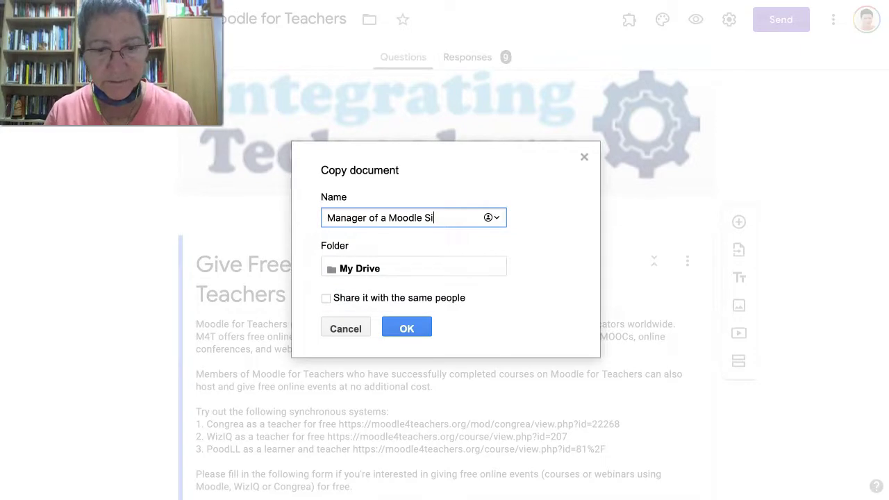
text(te)
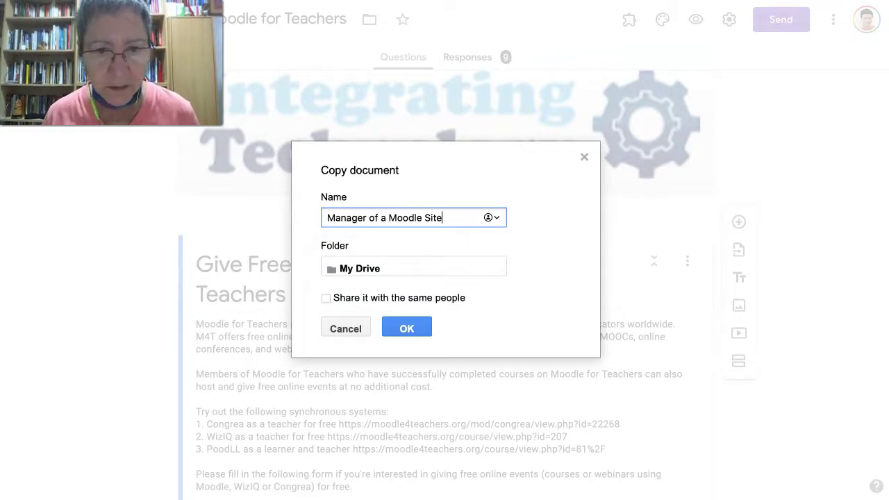
scroll(444, 417, down, 1)
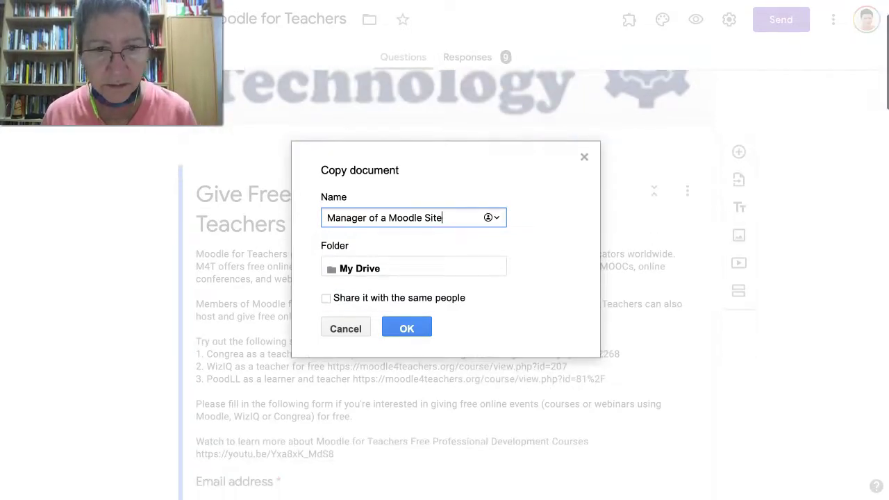
click(326, 298)
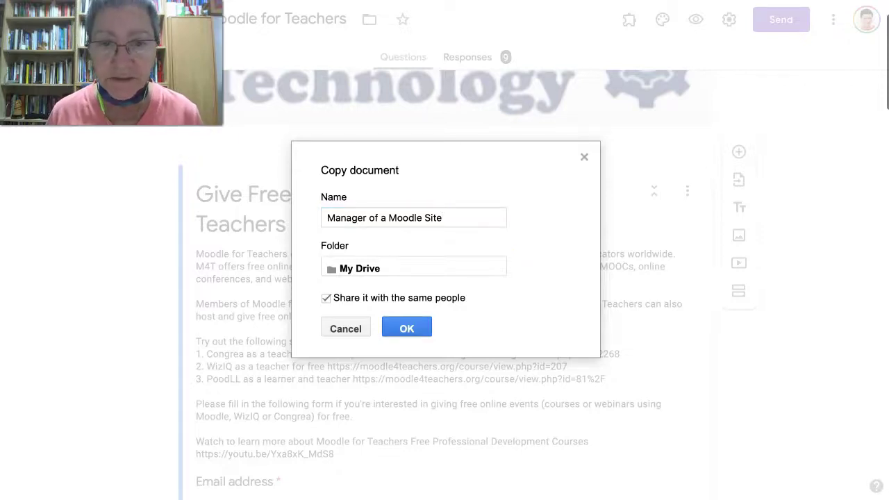
click(407, 327)
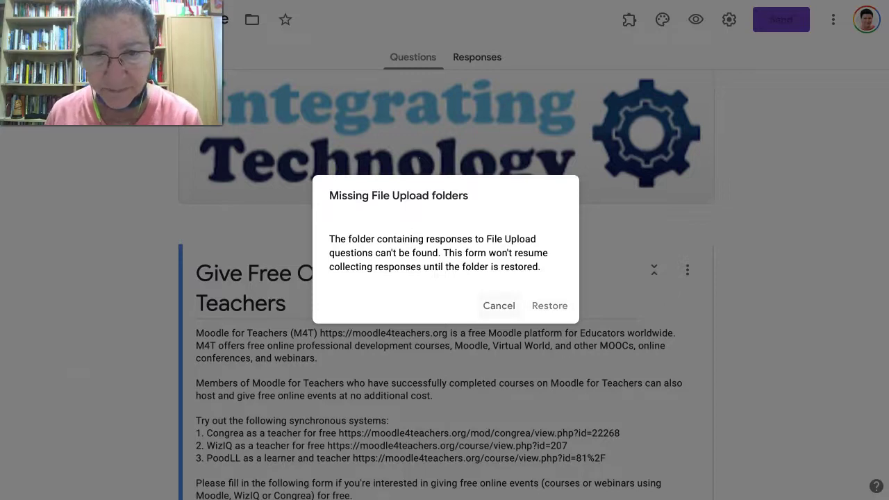
Dismiss the missing File Upload folders notice and create a spreadsheet for the copied form's responses.
click(498, 306)
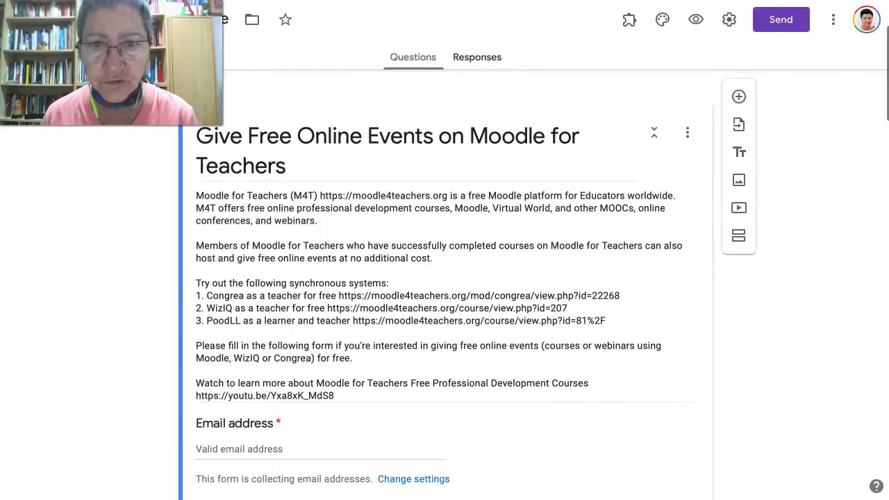
click(477, 57)
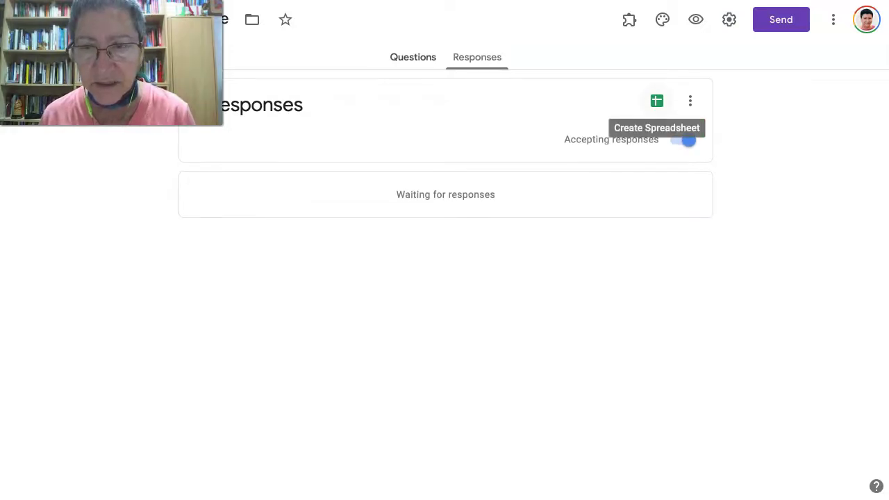
click(657, 100)
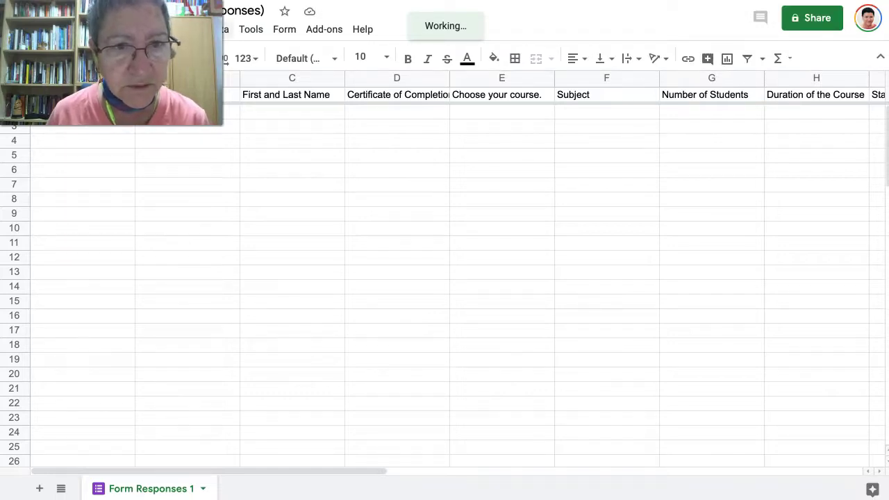
Open the form's sending options from the response spreadsheet and copy the shortened form link.
click(285, 29)
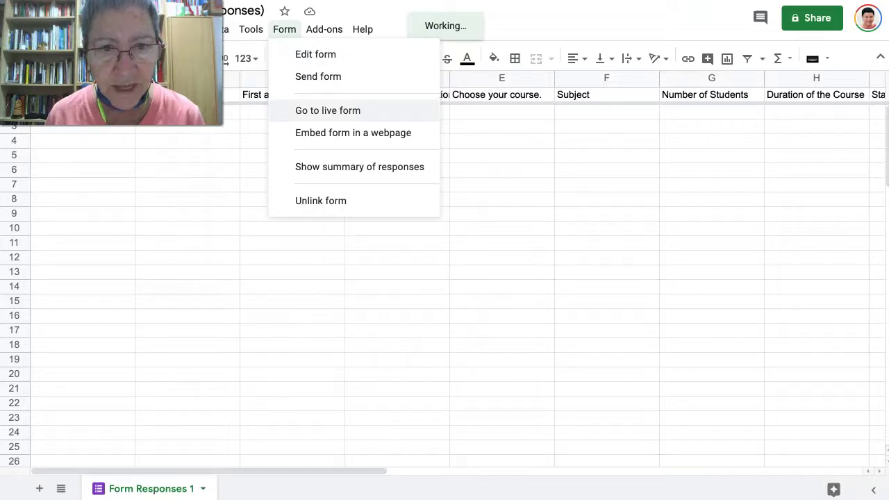
click(319, 76)
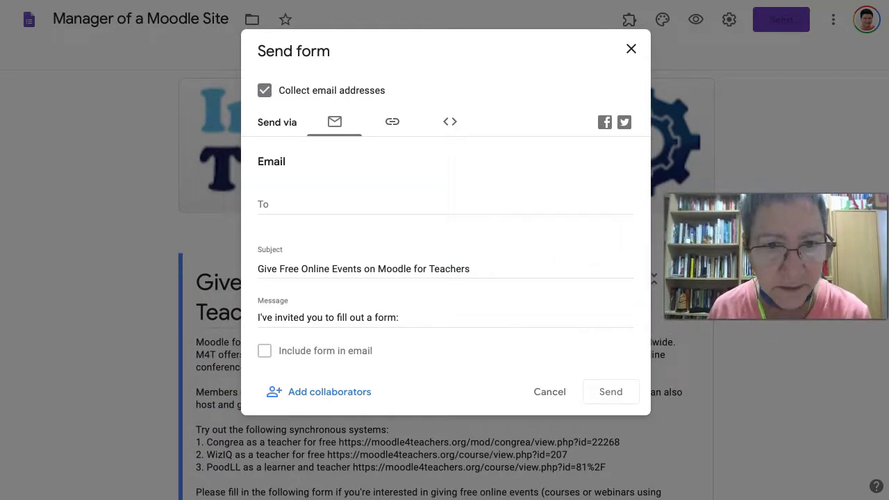
click(392, 122)
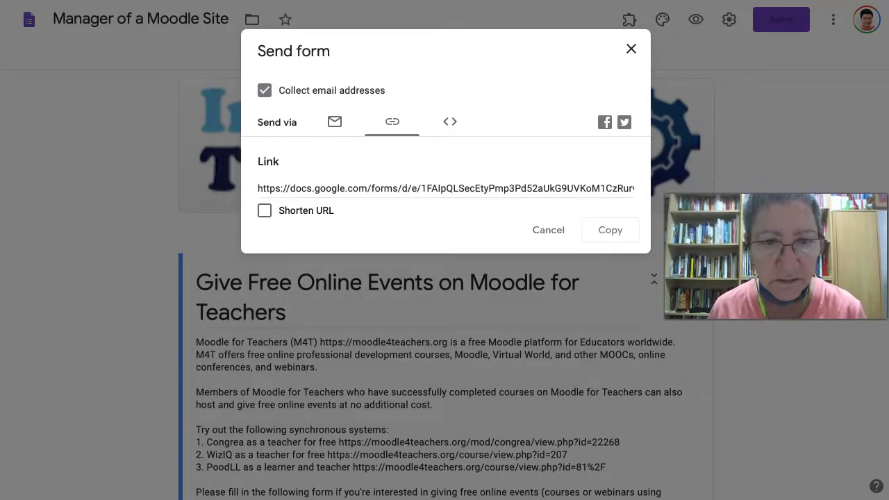
click(265, 210)
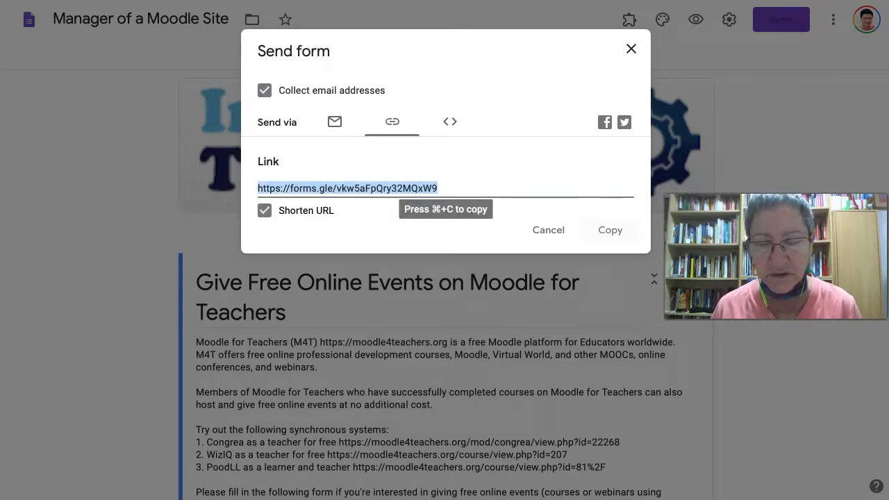
key(super+c)
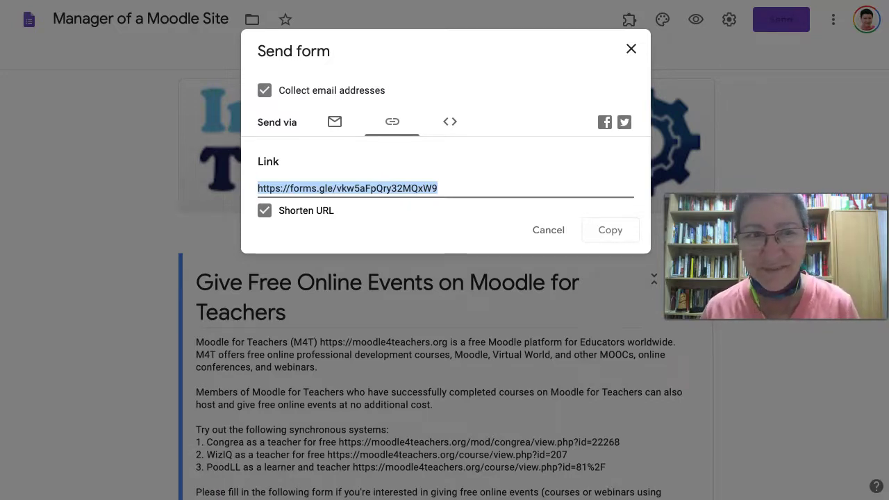
In the Moodle course summary, paste the form link after the "Fill in the form" sentence and make it a hyperlink opening in a new window.
scroll(445, 278, down, 1)
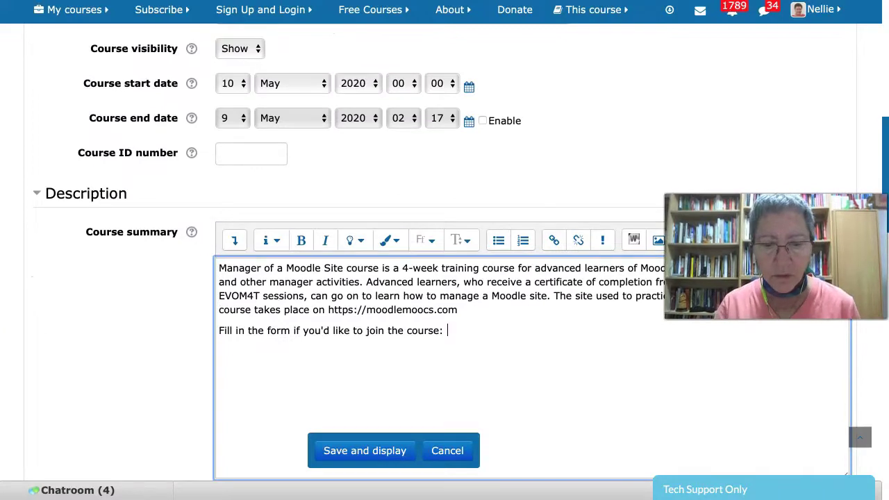
key(ctrl+v)
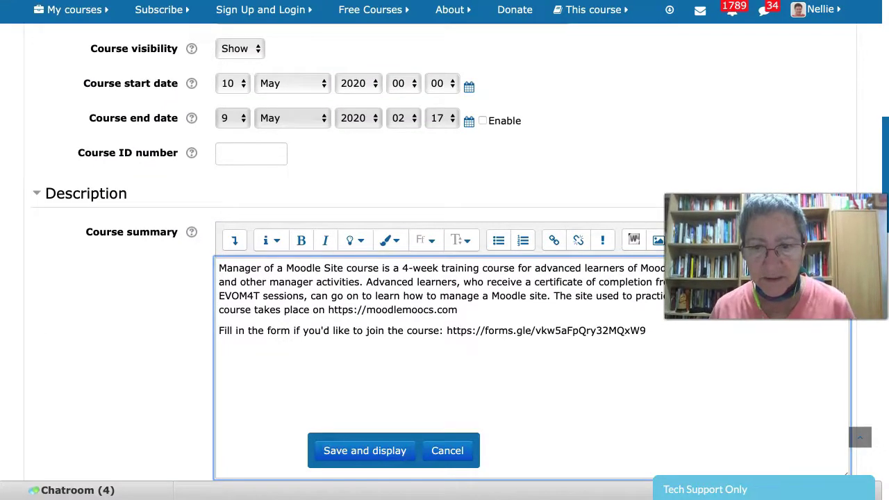
key(shift+Left)
key(shift+Left)
key(shift+Left)
key(shift+Left)
key(shift+Left)
key(shift+Left)
key(shift+Left)
key(shift+Left)
key(shift+Left)
key(shift+Left)
key(shift+Left)
key(shift+Left)
key(shift+Left)
key(shift+Left)
key(shift+Left)
key(shift+Left)
key(shift+Left)
key(shift+Left)
key(shift+Left)
key(shift+Left)
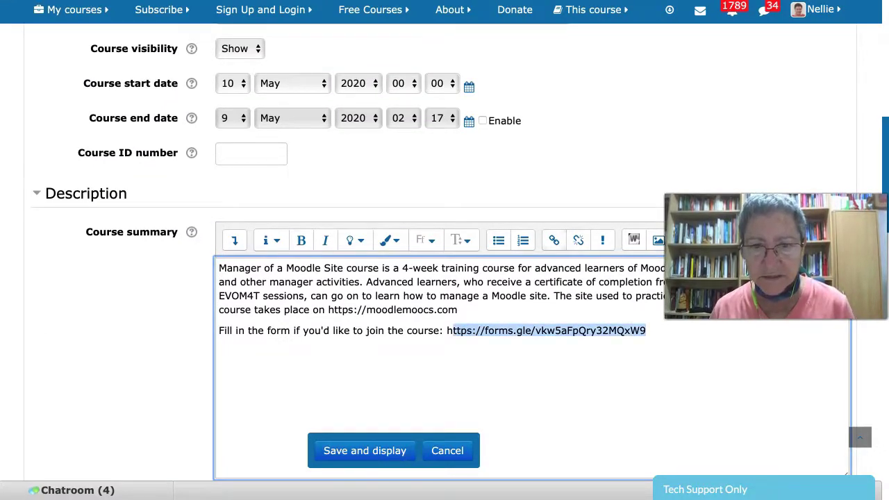
key(shift+Left)
click(554, 239)
key(ctrl+v)
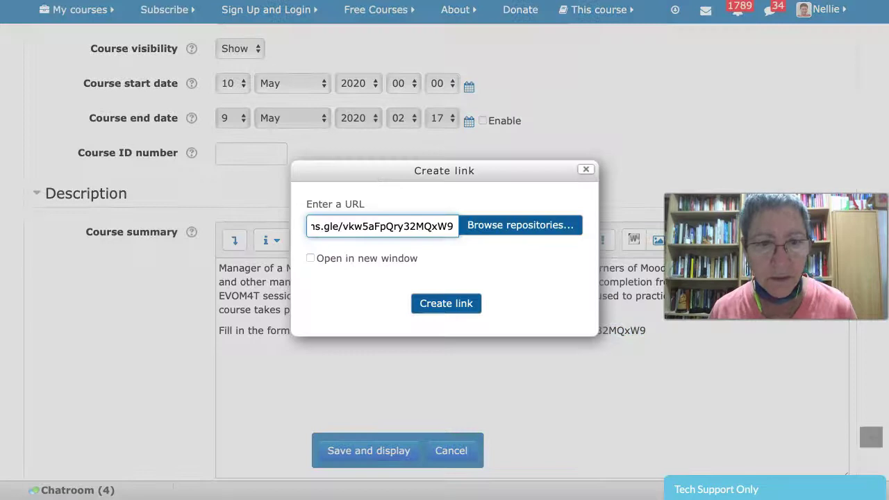
click(310, 258)
click(446, 303)
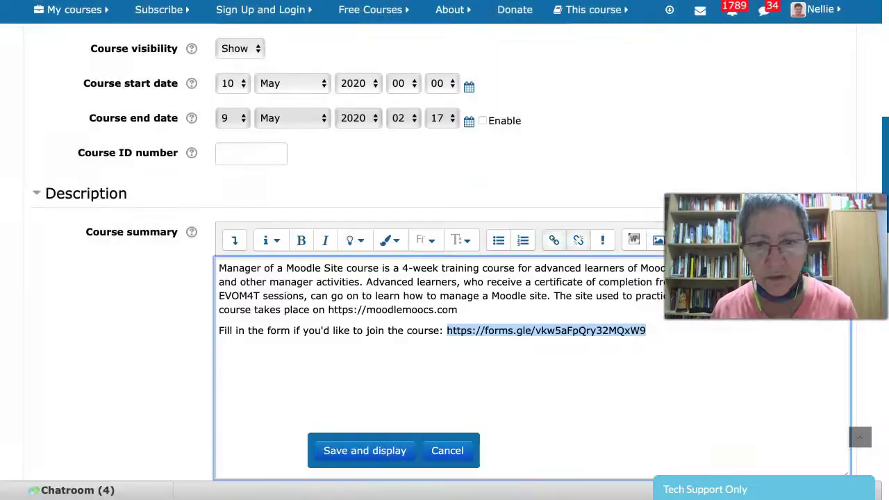
scroll(443, 257, down, 4)
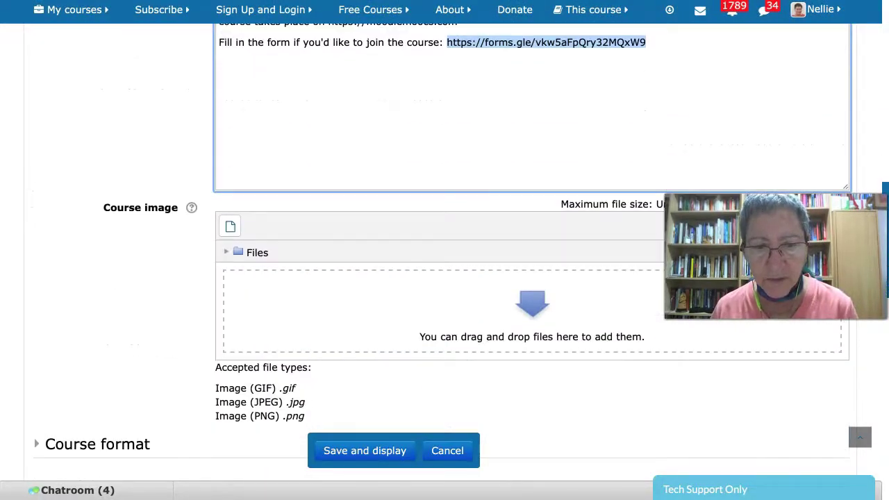
scroll(443, 258, up, 5)
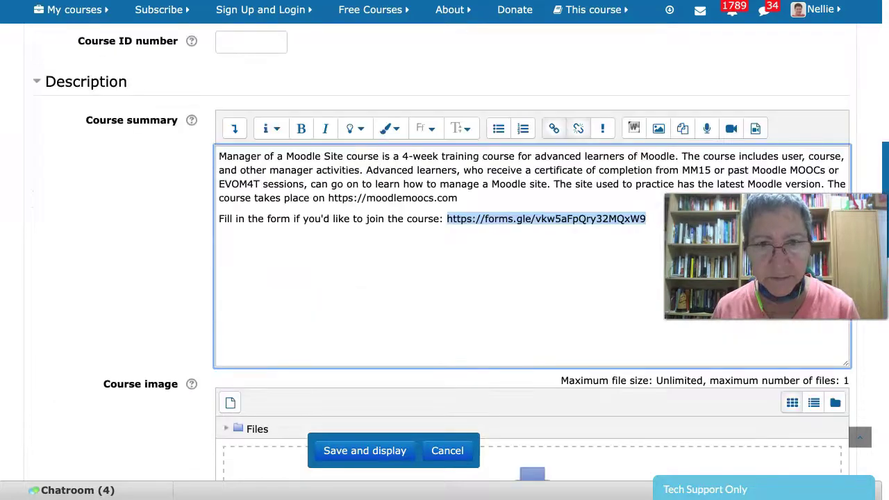
scroll(443, 258, up, 2)
drag(219, 268, 458, 320)
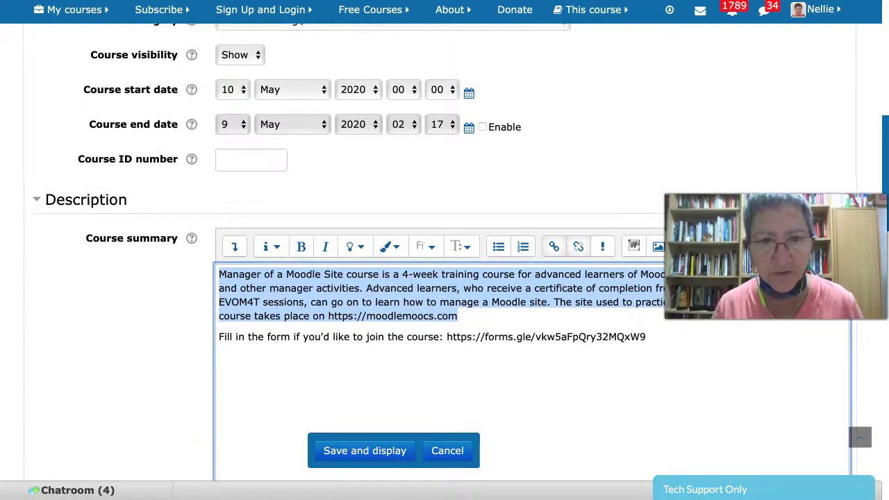
scroll(444, 254, down, 2)
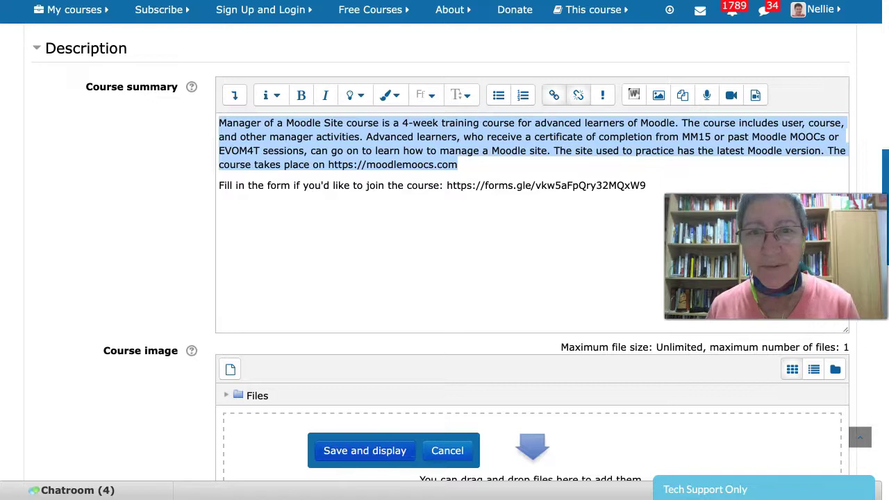
scroll(444, 253, down, 1)
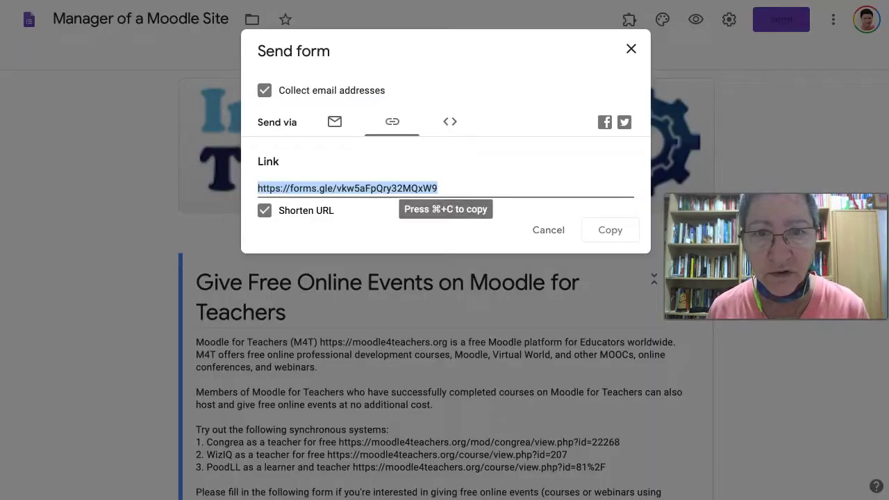
Switch back to the copied form, close the Send form dialog and go to the form's title and description.
click(632, 49)
scroll(444, 278, down, 3)
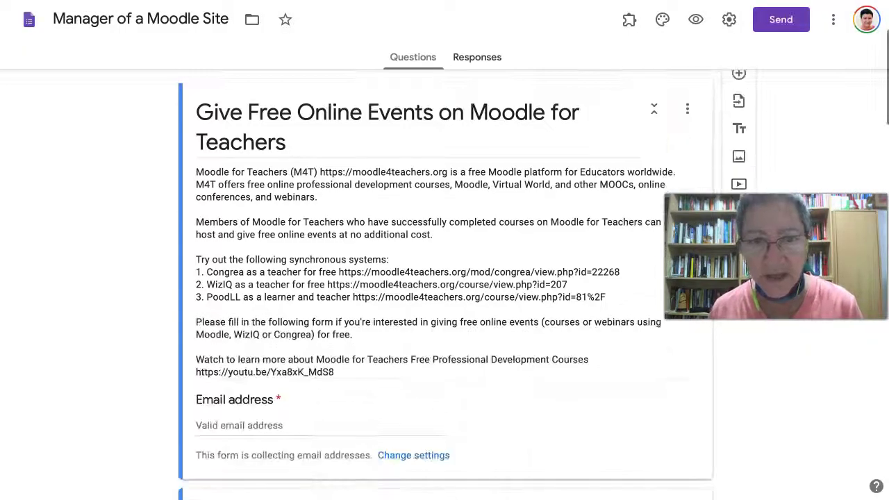
scroll(445, 277, up, 2)
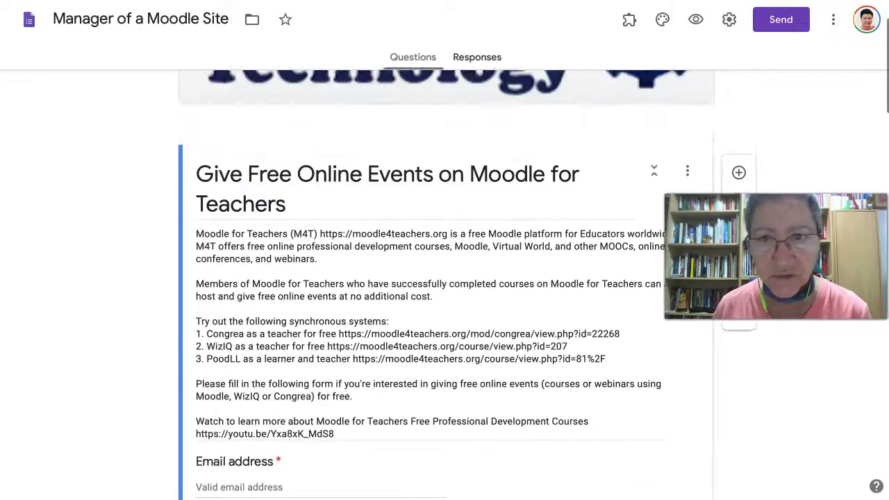
scroll(445, 278, down, 2)
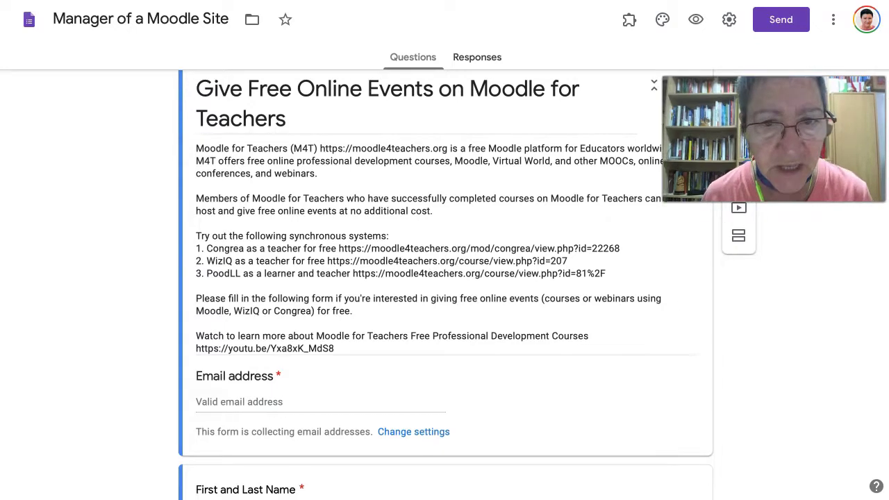
Replace the form's whole description with the copied Manager of a Moodle Site course paragraph and dismiss the missing upload folders dialog.
key(ctrl+a)
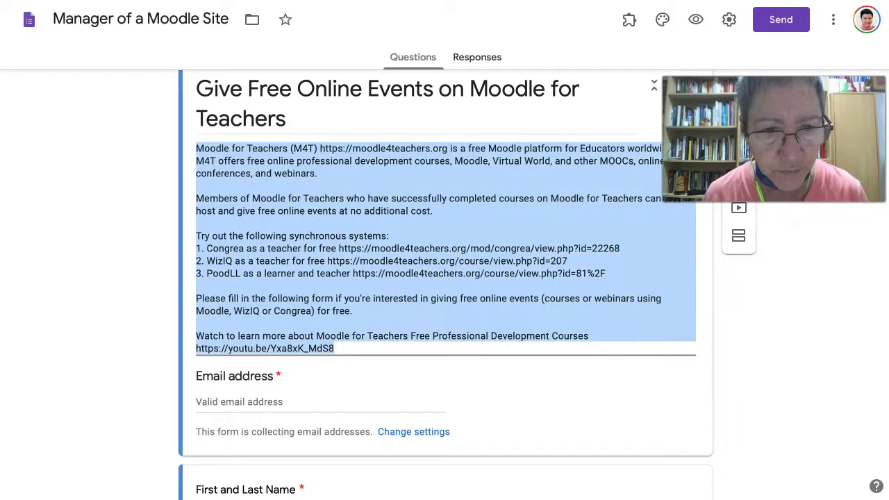
key(ctrl+v)
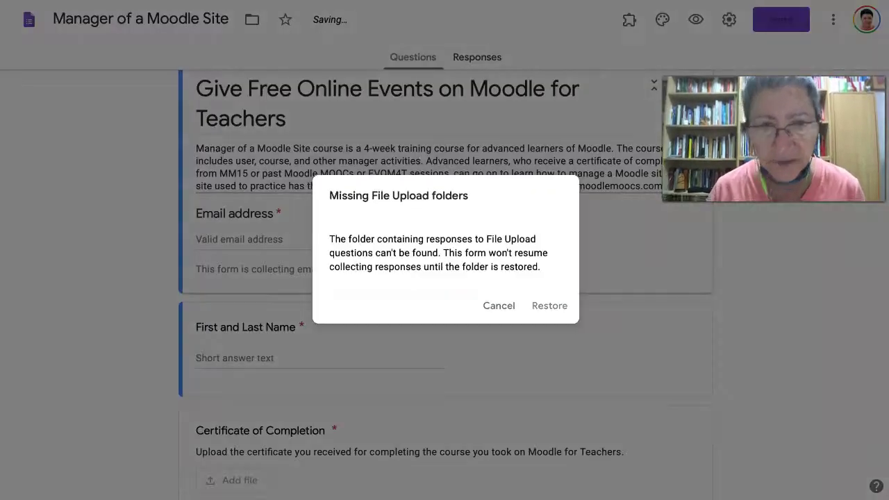
key(Escape)
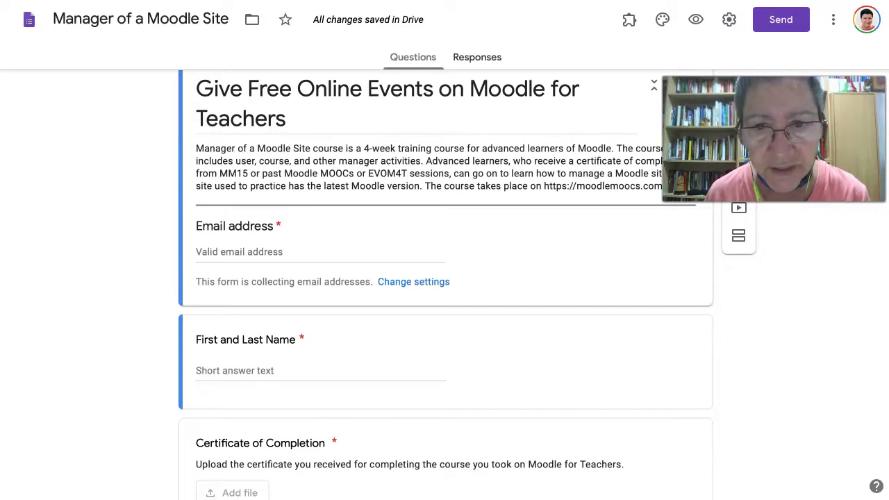
Split the form description into paragraphs with blank lines before "Advanced learners" and before "The course takes place on".
click(426, 160)
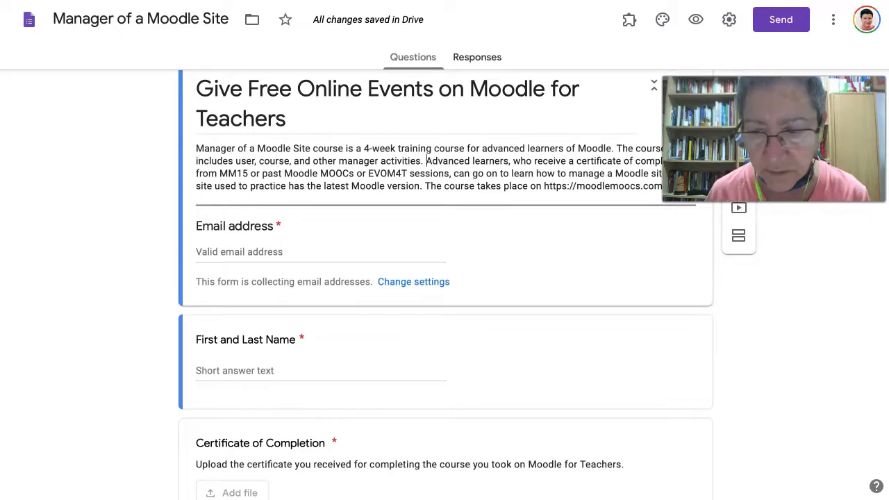
key(Return)
key(Return)
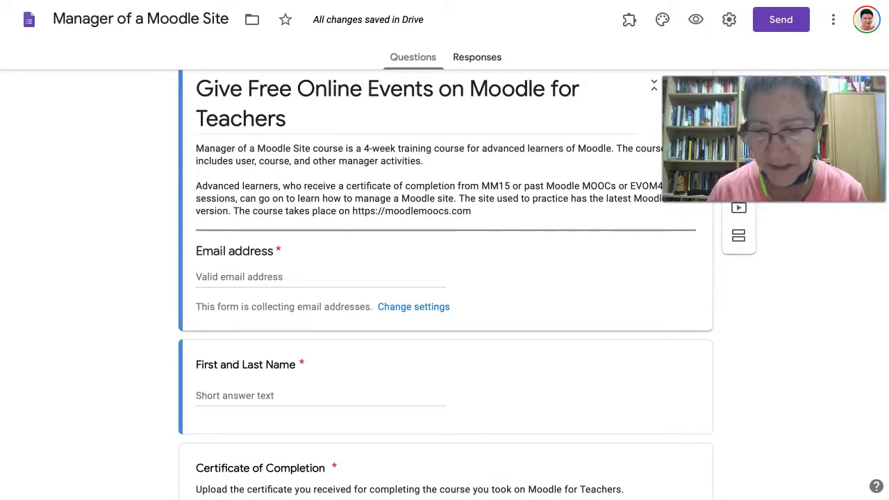
click(233, 210)
key(Return)
key(Return)
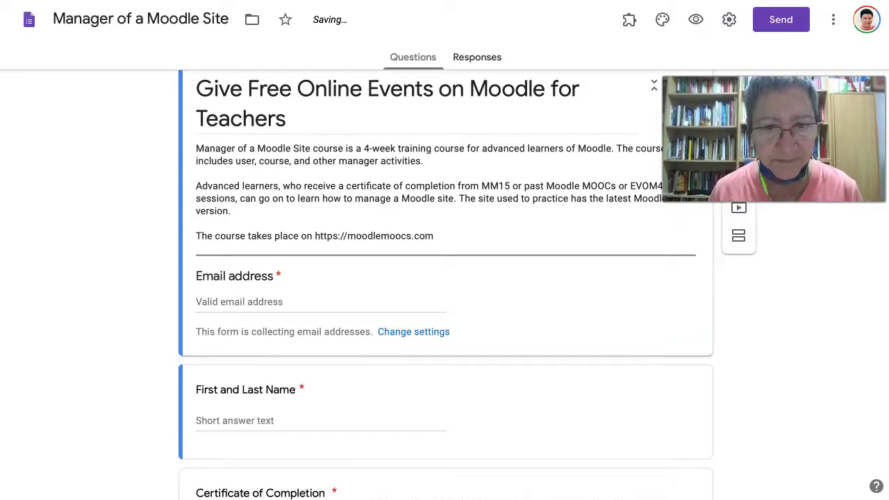
scroll(445, 278, down, 2)
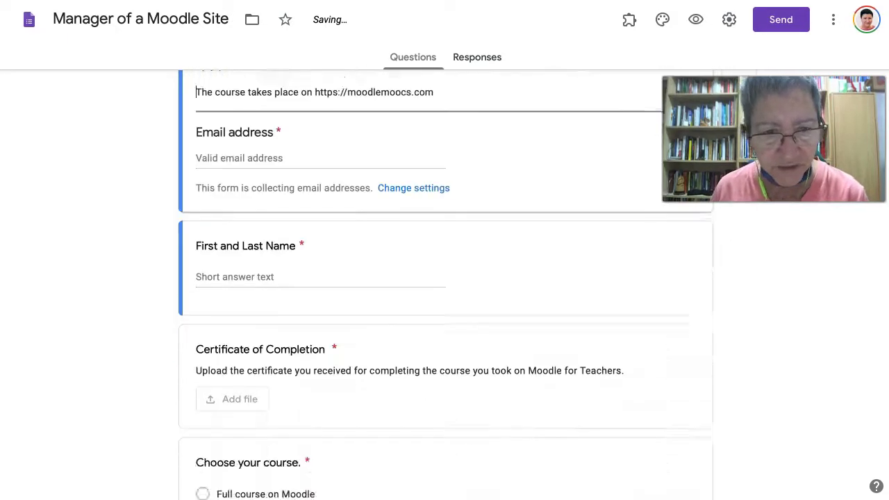
scroll(444, 278, up, 5)
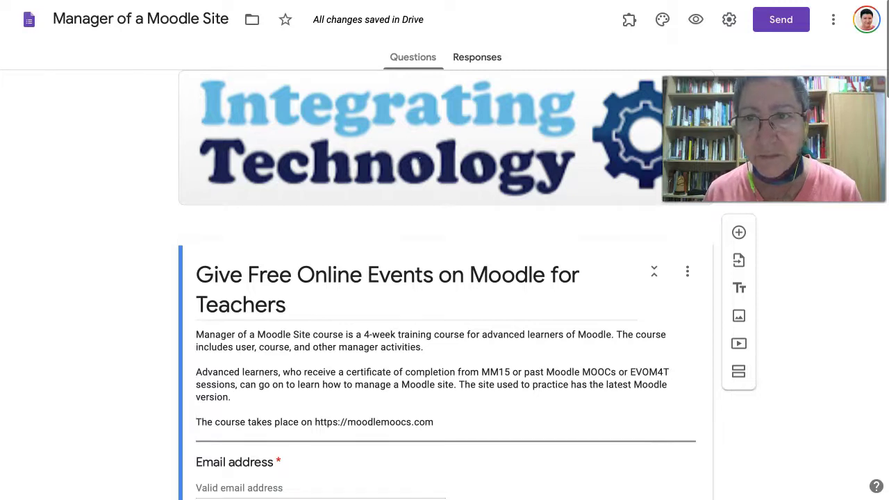
Switch to the Moodle pages and look through the "MM15: Manager of a Moodle Site" course page.
click(771, 2)
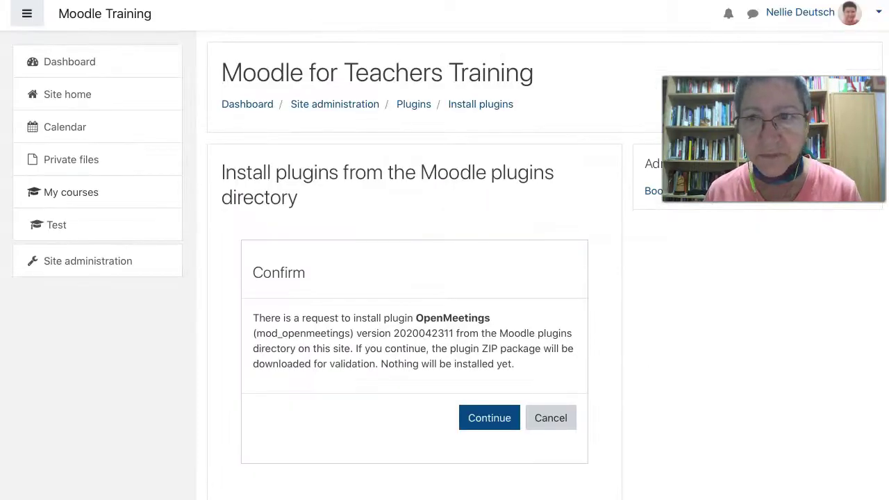
key(ctrl+shift+Tab)
key(ctrl+Tab)
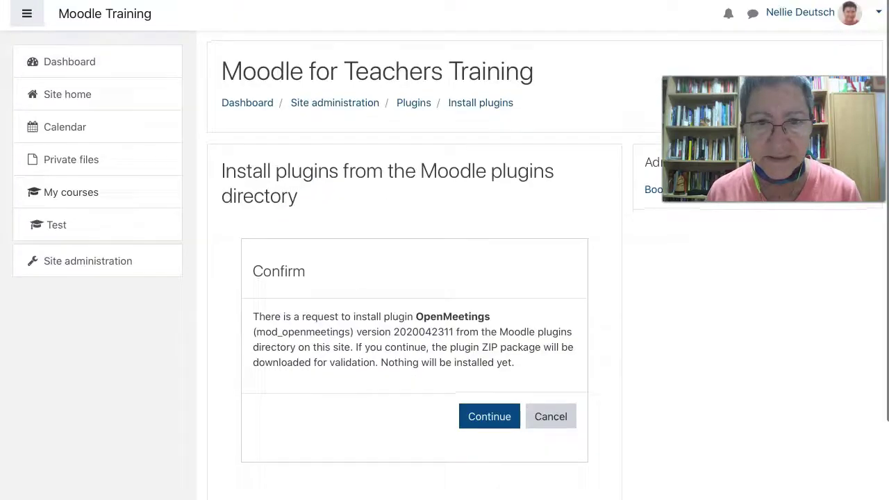
scroll(414, 278, down, 1)
scroll(445, 277, up, 1)
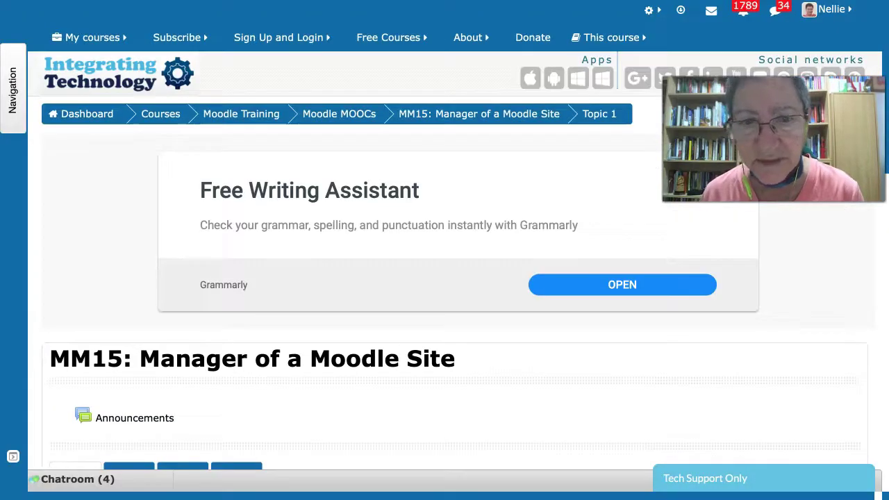
scroll(312, 277, down, 5)
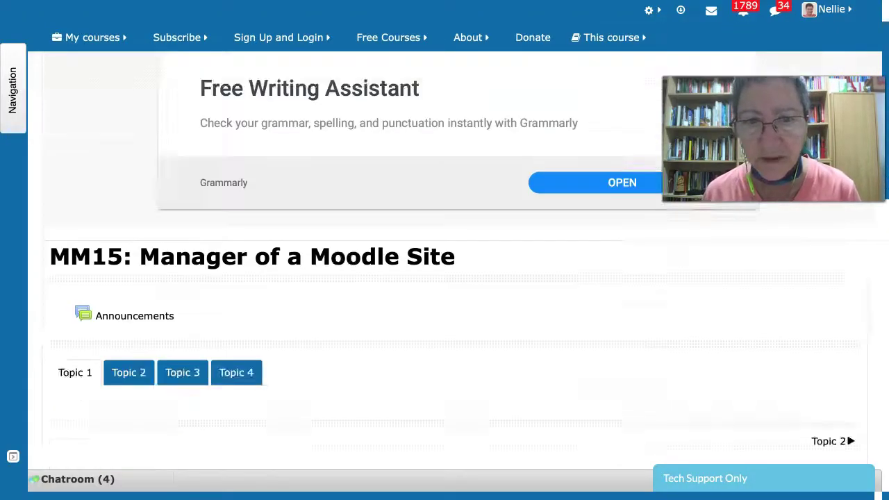
scroll(313, 278, down, 4)
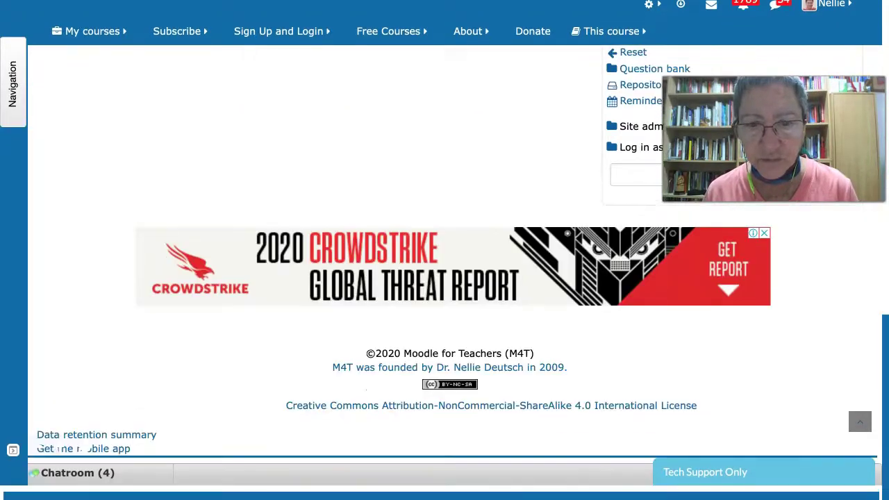
scroll(445, 278, up, 10)
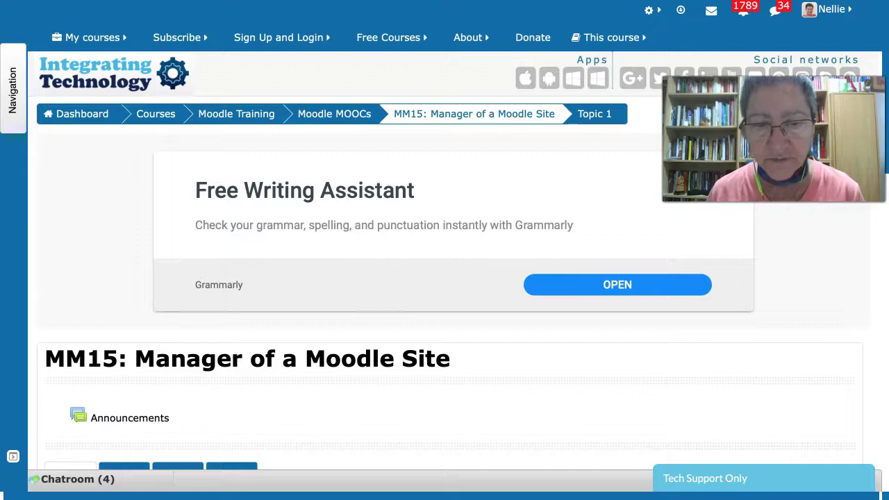
scroll(444, 278, down, 1)
scroll(445, 278, down, 3)
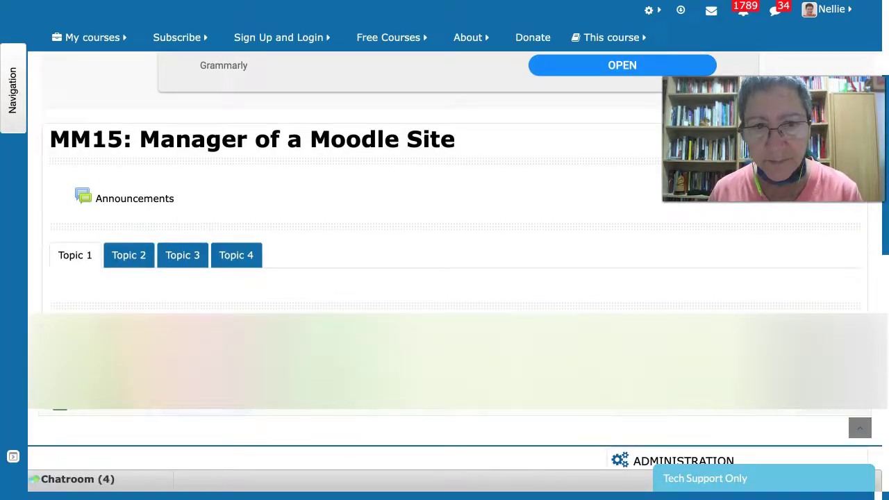
scroll(445, 278, down, 1)
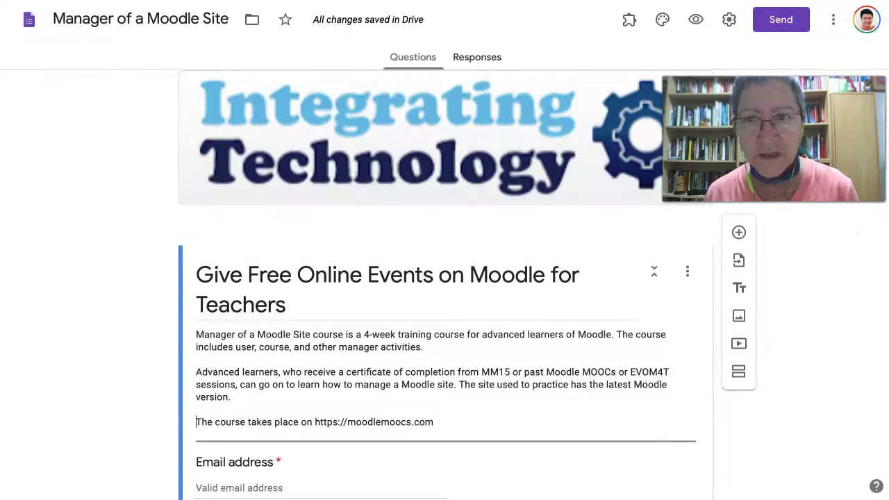
Return to the Google Form and preview it, reviewing its title, description and questions down to "Choose your course.".
scroll(444, 285, down, 1)
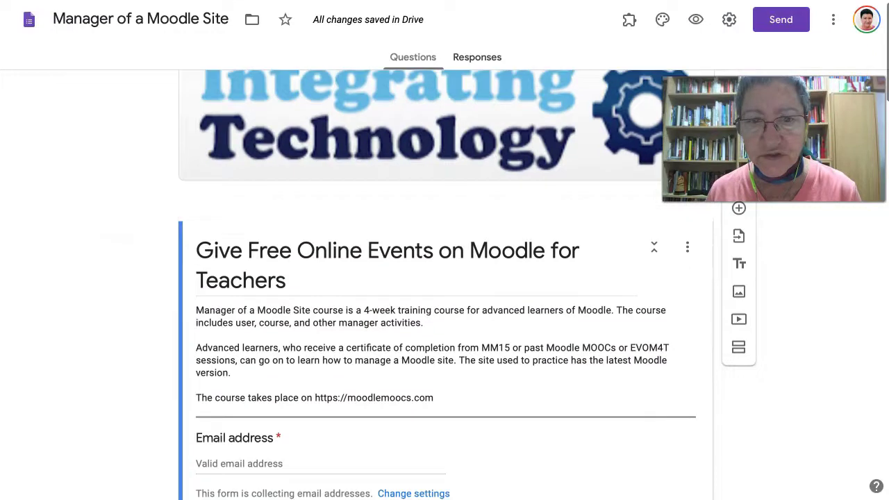
scroll(445, 285, up, 1)
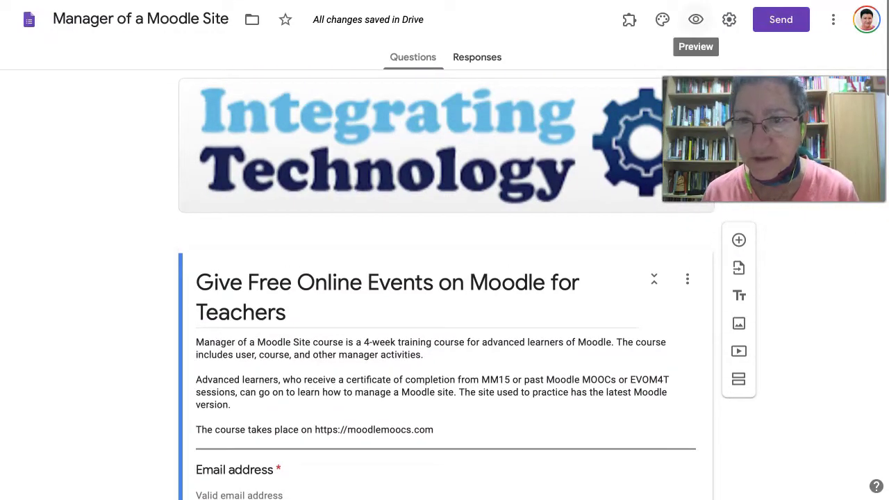
click(695, 20)
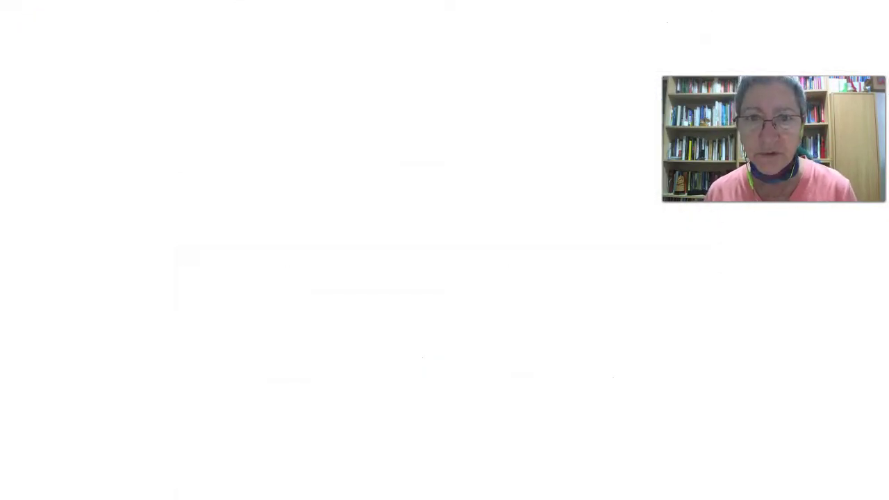
scroll(444, 285, down, 1)
scroll(445, 285, up, 1)
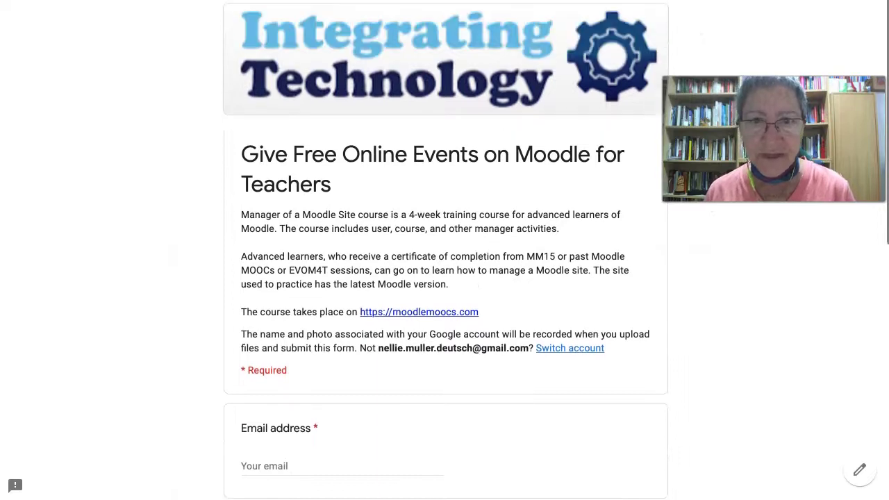
scroll(445, 278, down, 1)
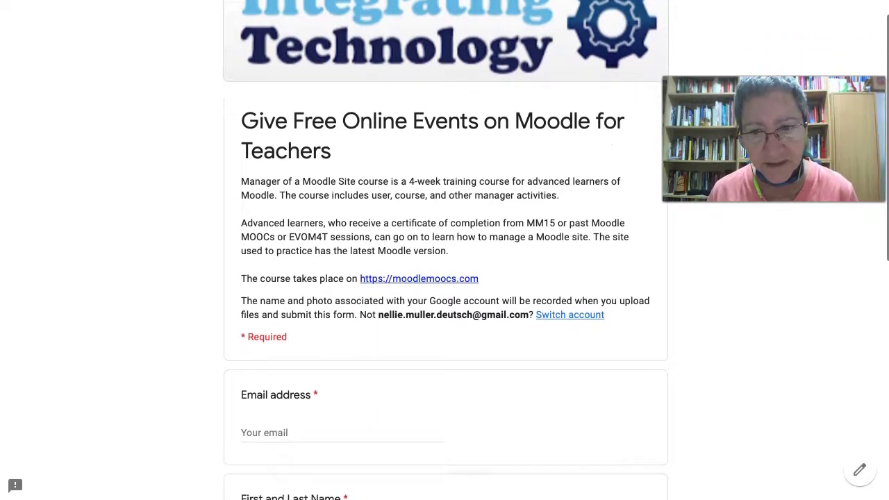
scroll(445, 278, down, 3)
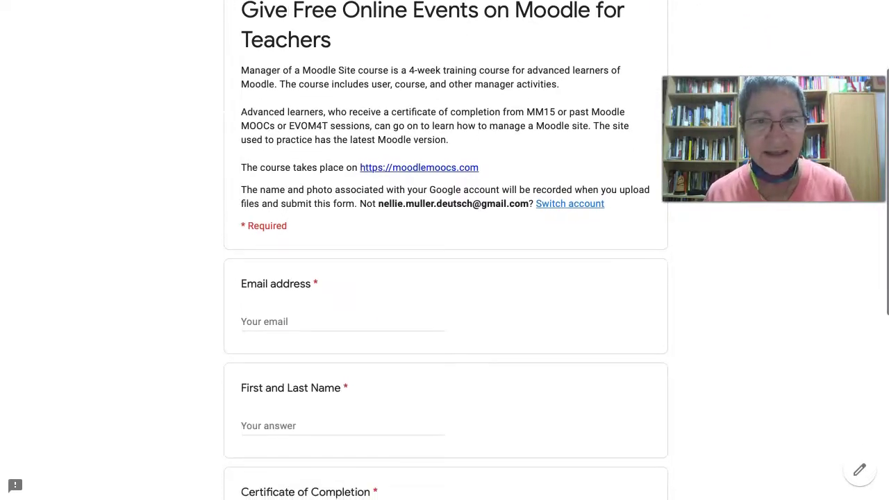
scroll(444, 278, up, 2)
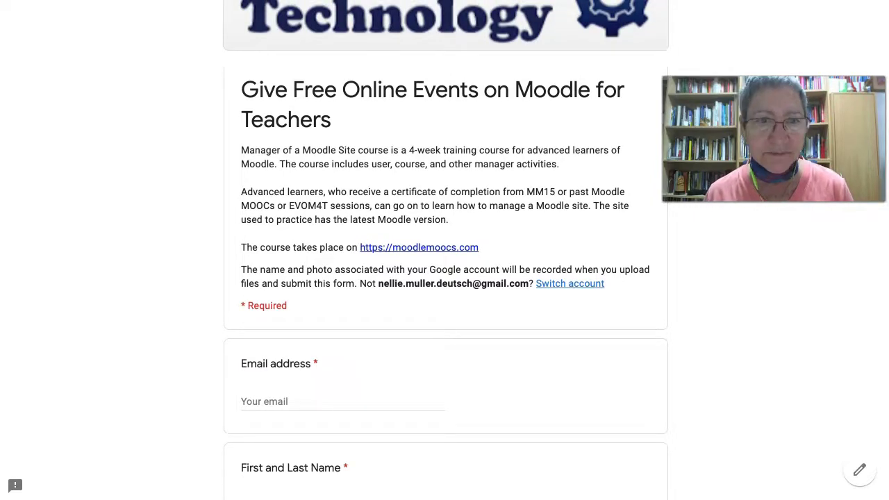
scroll(445, 278, up, 2)
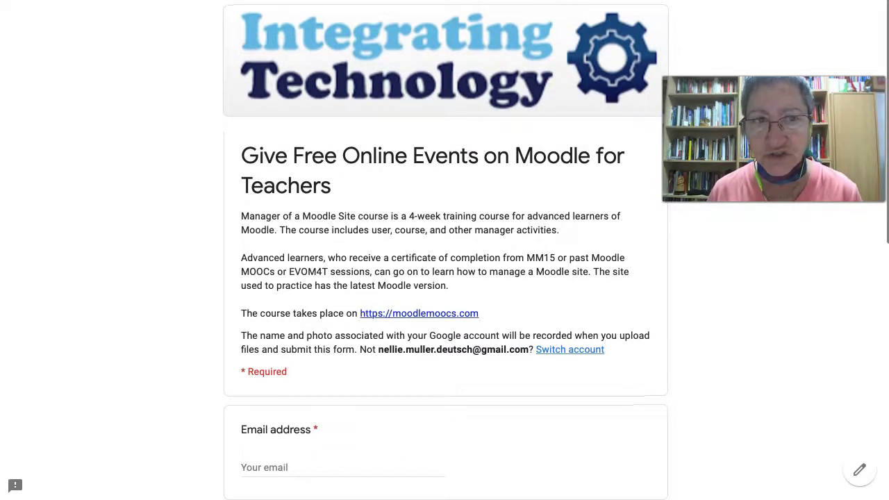
scroll(445, 278, down, 5)
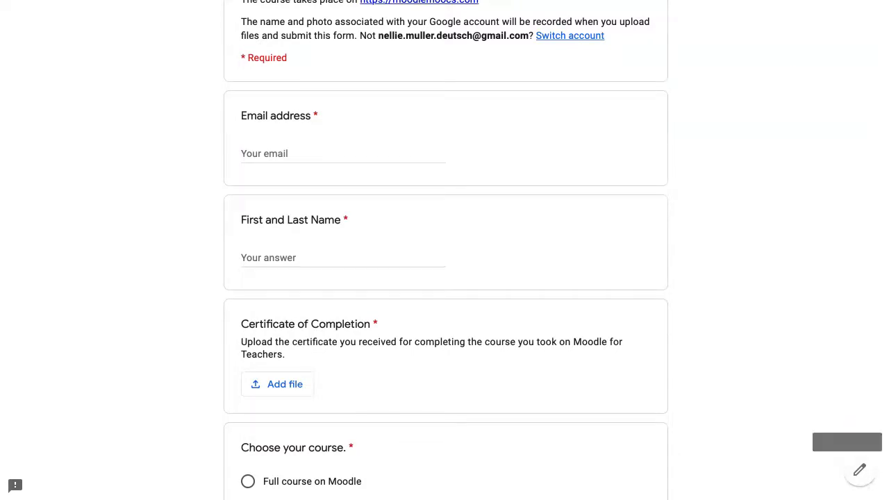
Reopen the form for editing from the preview and replace its title with "Manager of a Moodle Site".
click(859, 470)
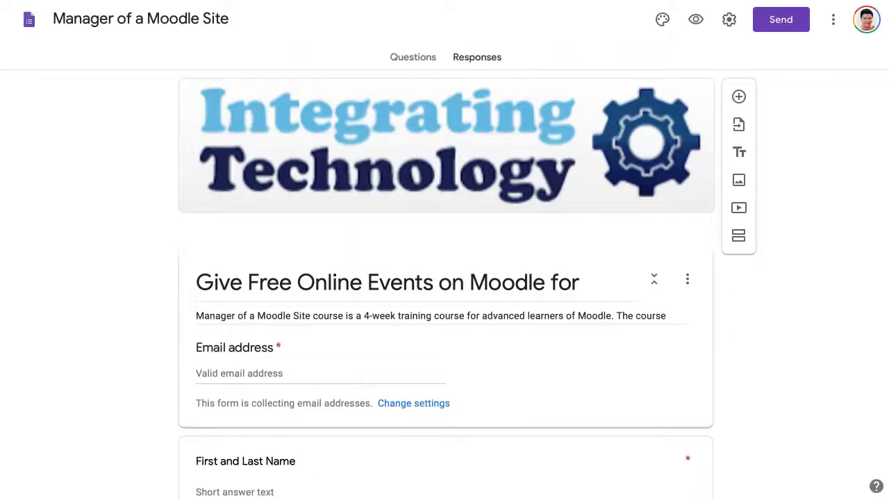
scroll(419, 158, down, 1)
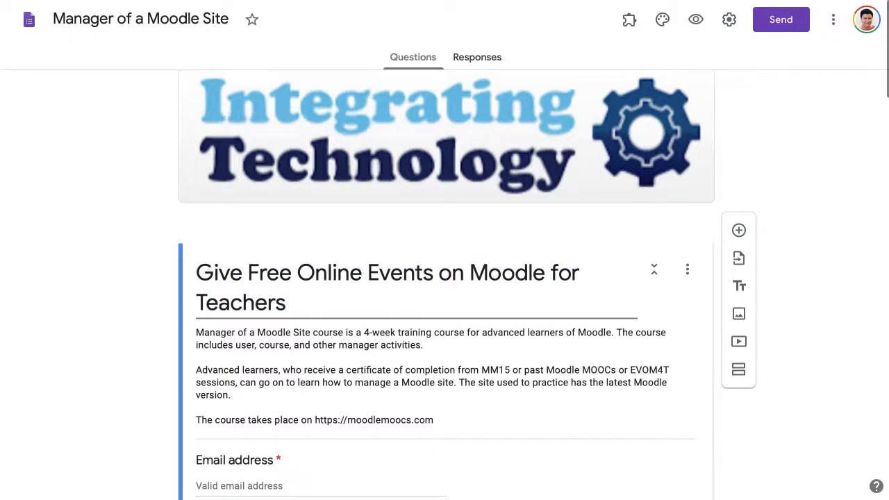
key(ctrl+a)
text(Manager of a Moodle Site)
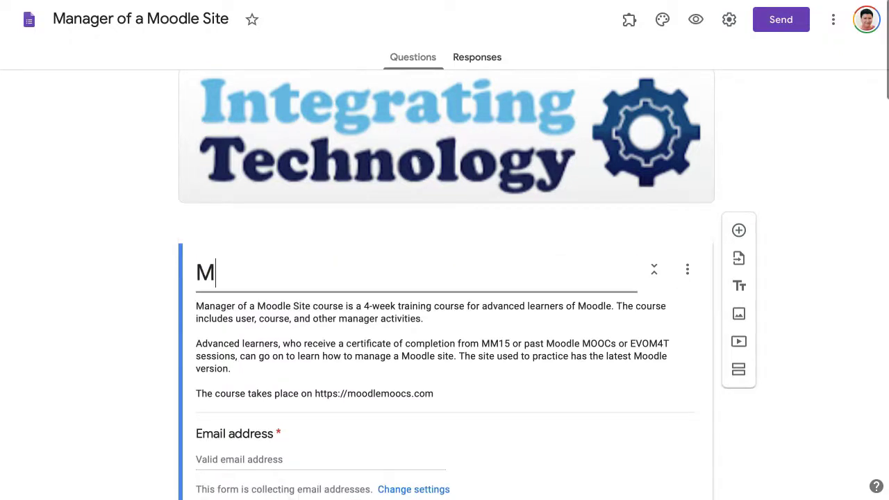